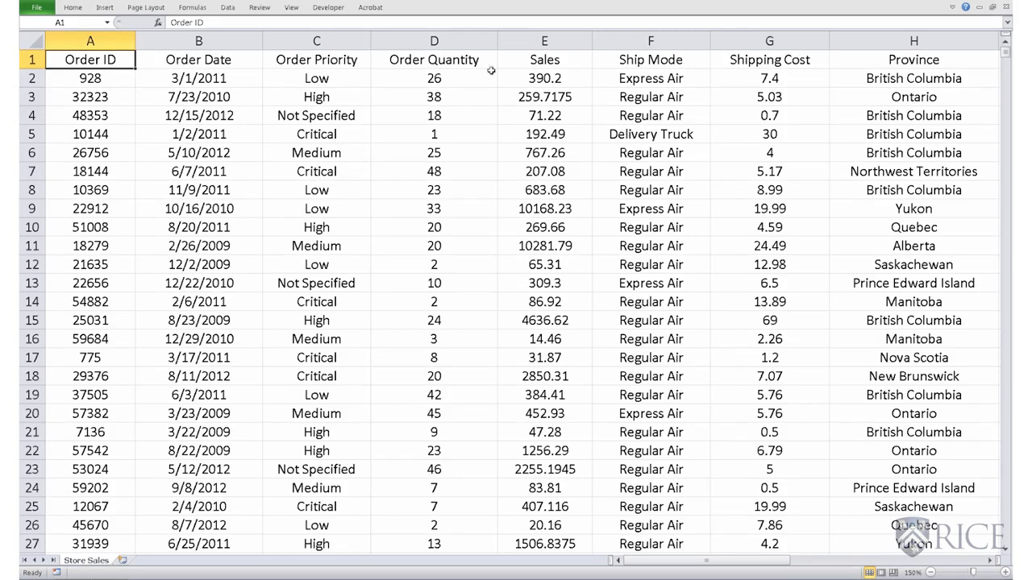
- Create a PivotTable from the Store Sales data range A1:M8400, placed in a new worksheet
{"action": "left_click", "coordinate": [544, 40]}
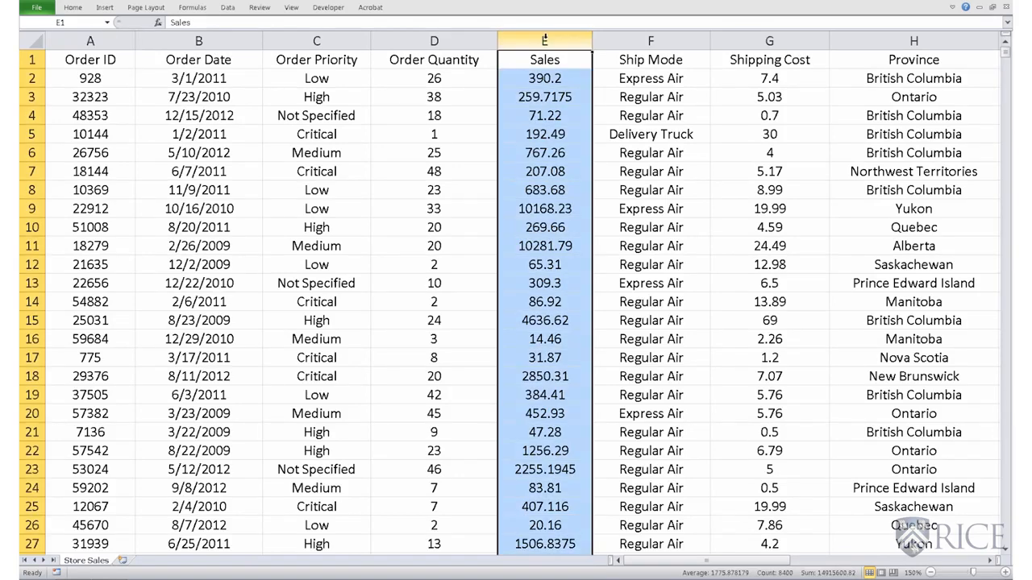
{"action": "left_click", "coordinate": [884, 35]}
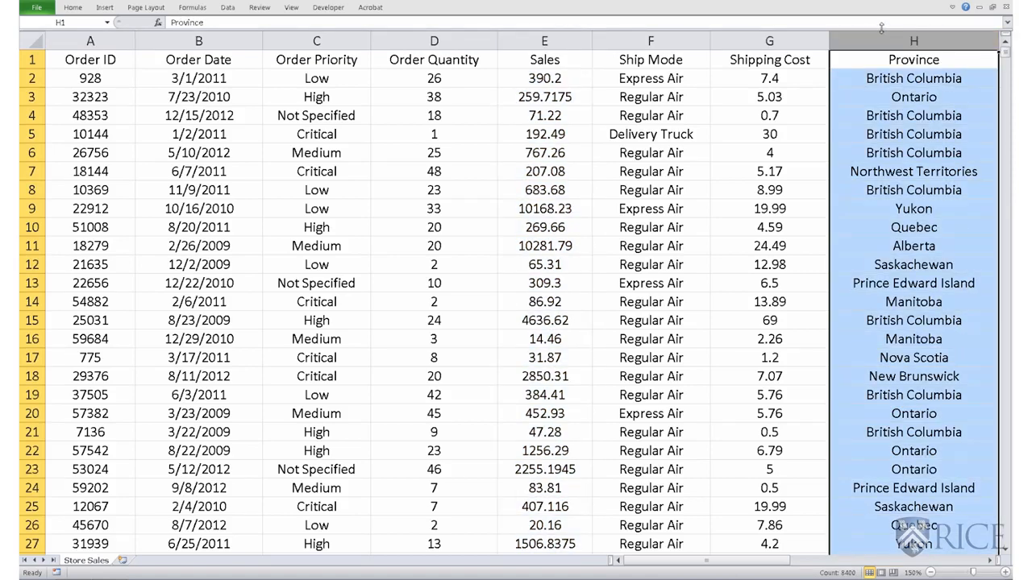
{"action": "left_click", "coordinate": [240, 66]}
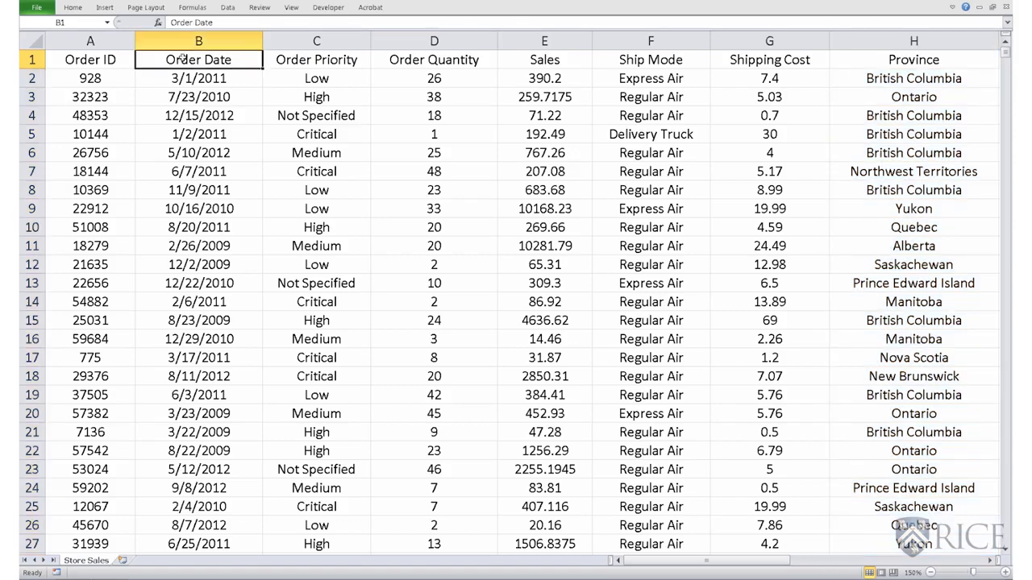
{"action": "left_click", "coordinate": [104, 8]}
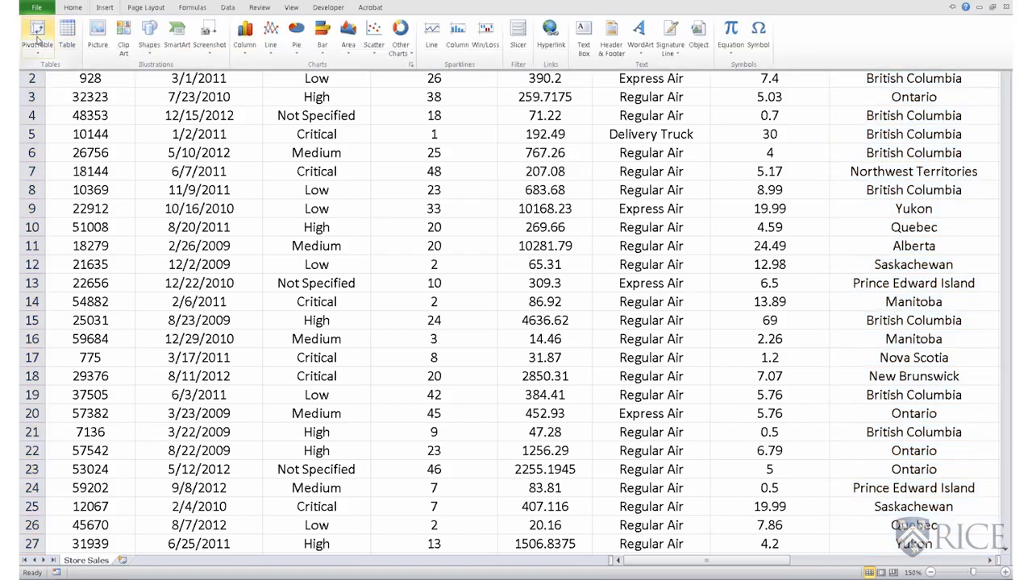
{"action": "left_click", "coordinate": [37, 39]}
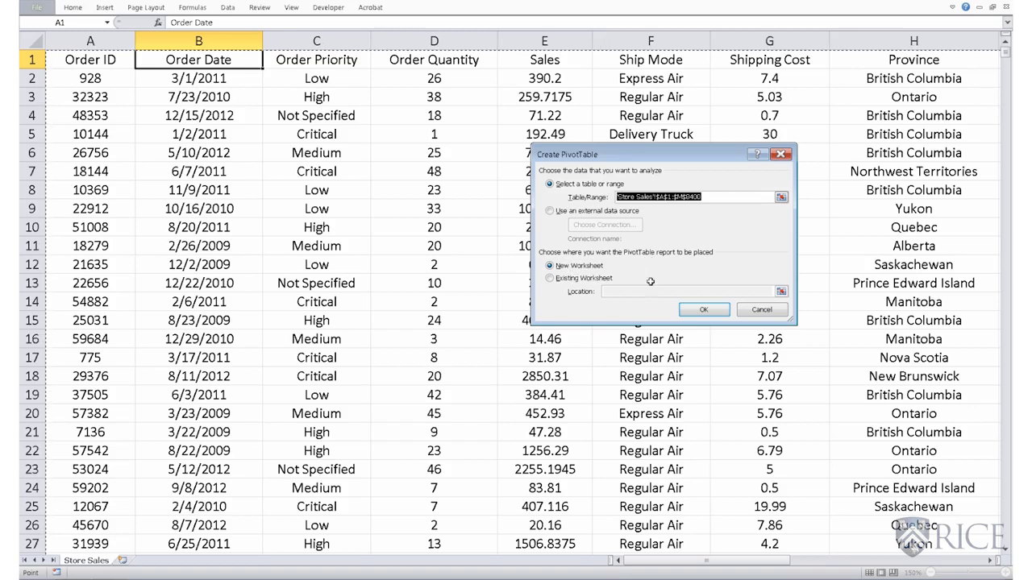
{"action": "left_click", "coordinate": [710, 311]}
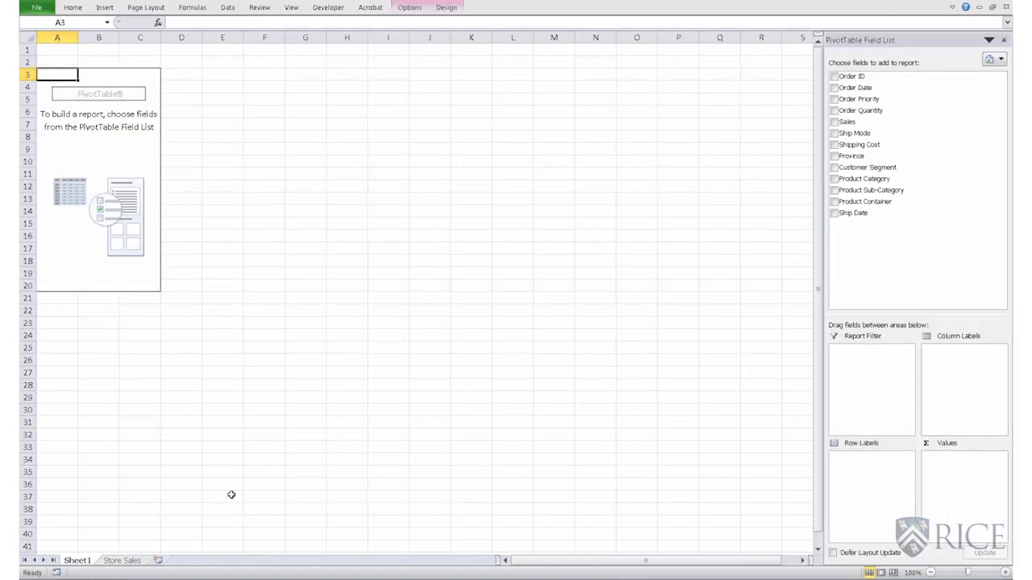
- Rename the new worksheet as Pivot Table and reselect a cell inside the empty PivotTable
{"action": "right_click", "coordinate": [82, 562]}
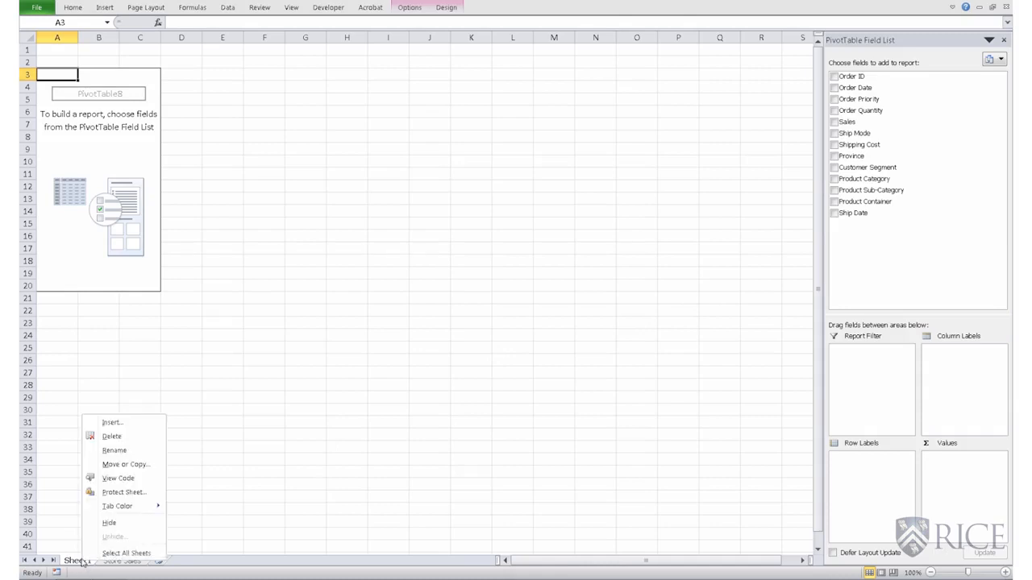
{"action": "left_click", "coordinate": [118, 450]}
{"action": "type", "text": "Pivot Table"}
{"action": "left_click", "coordinate": [182, 311]}
{"action": "left_click", "coordinate": [99, 137]}
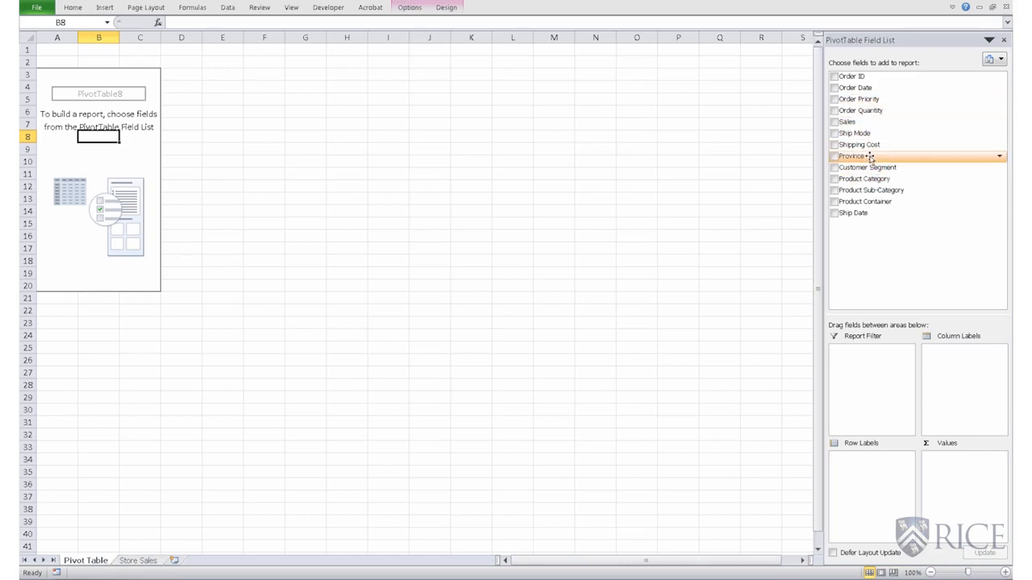
- Lay out the PivotTable with Province as row labels and Sales as the summarized values
{"action": "left_click_drag", "start_coordinate": [870, 158], "coordinate": [877, 468]}
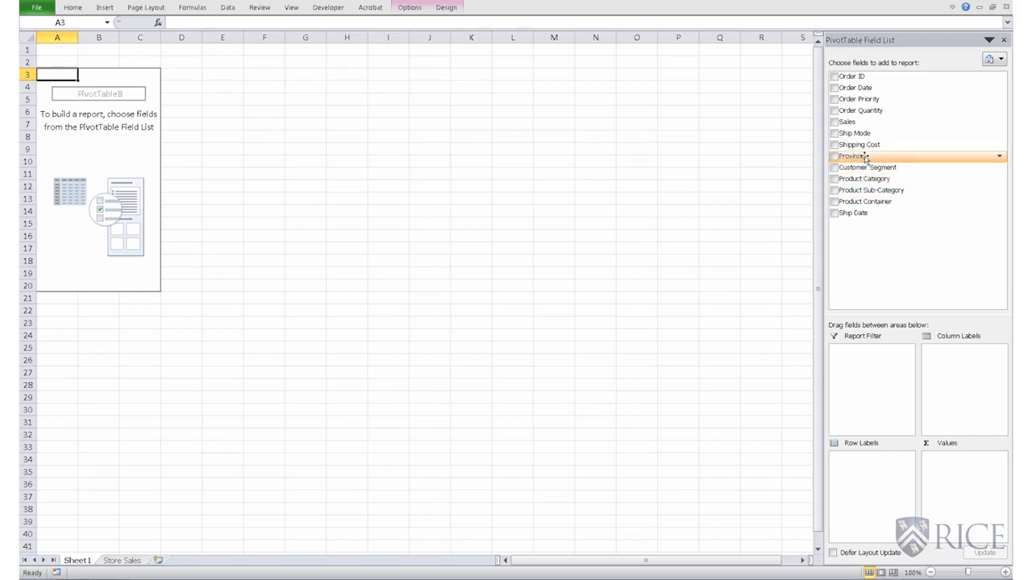
{"action": "left_click_drag", "start_coordinate": [866, 159], "coordinate": [870, 470]}
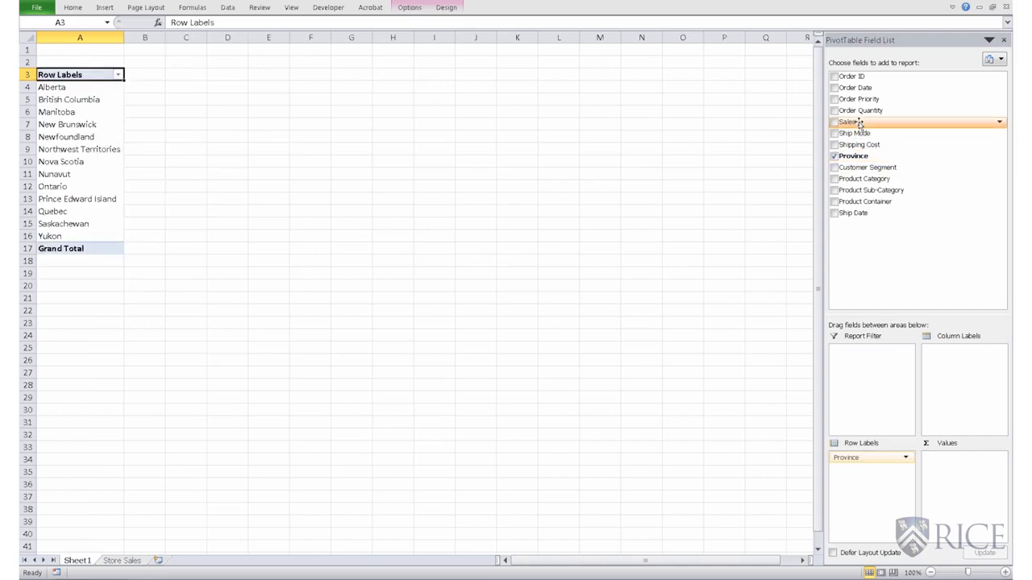
{"action": "left_click_drag", "start_coordinate": [859, 123], "coordinate": [964, 461]}
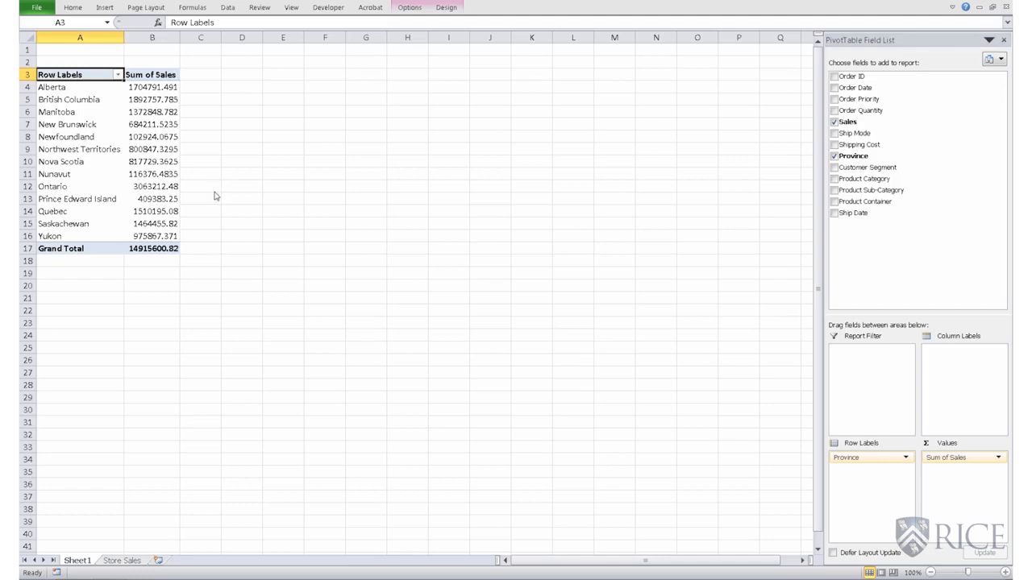
- Change the PivotTable's Sales value field to summarize by Average
{"action": "left_click", "coordinate": [156, 99]}
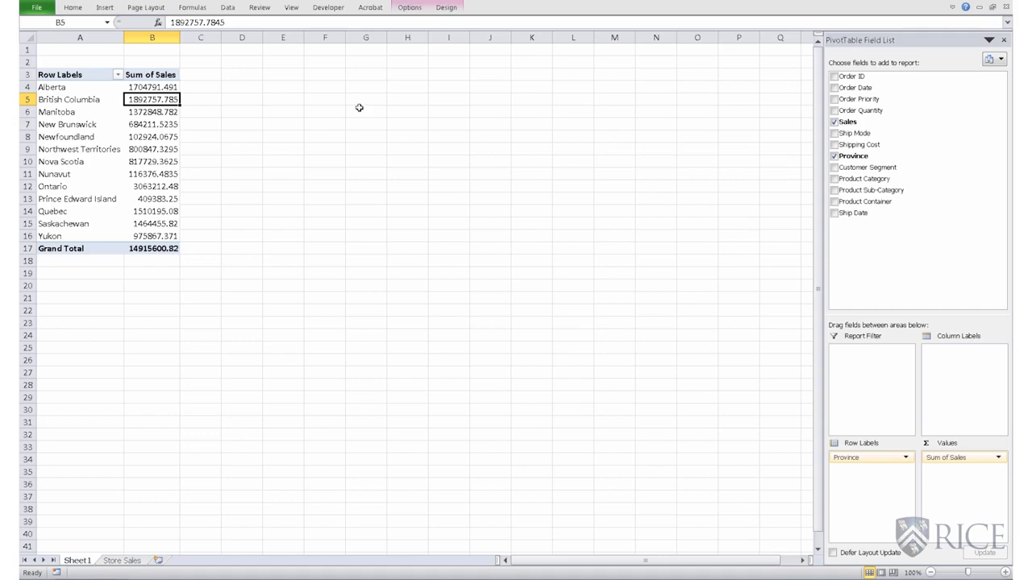
{"action": "left_click", "coordinate": [160, 87]}
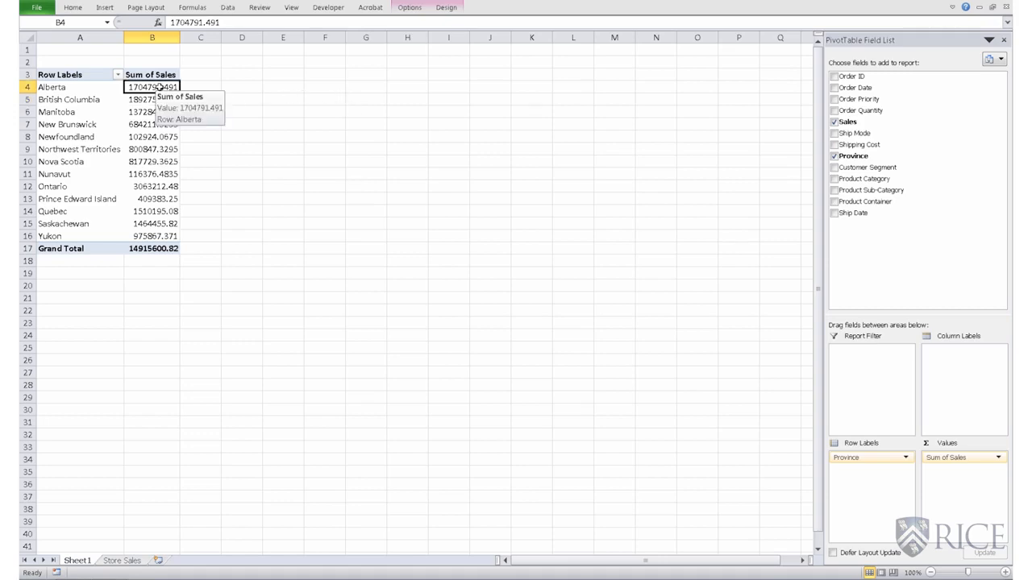
{"action": "right_click", "coordinate": [160, 87]}
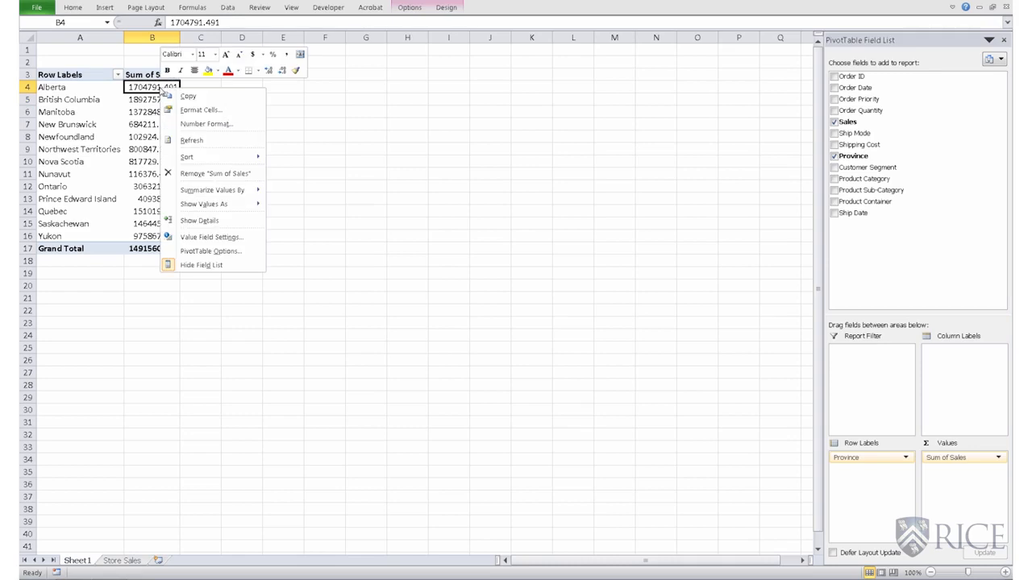
{"action": "left_click", "coordinate": [212, 238]}
{"action": "left_click_drag", "start_coordinate": [265, 140], "coordinate": [628, 150]}
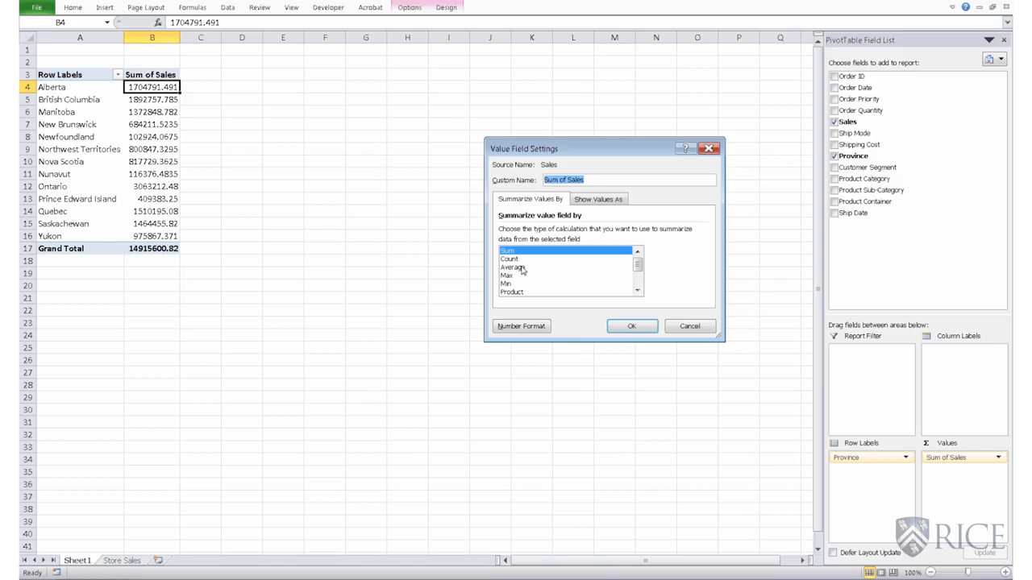
{"action": "left_click", "coordinate": [522, 268]}
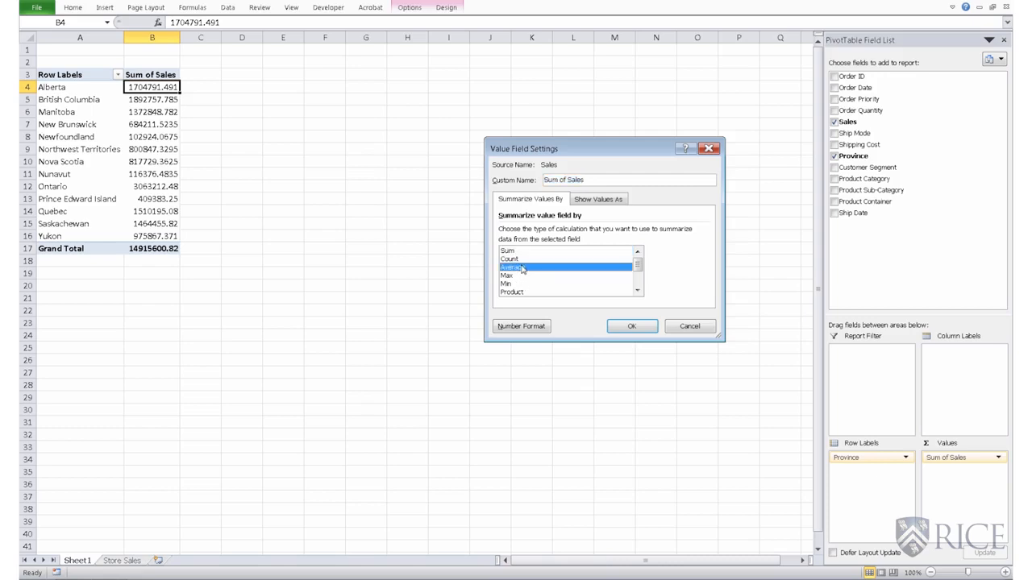
{"action": "left_click", "coordinate": [623, 325]}
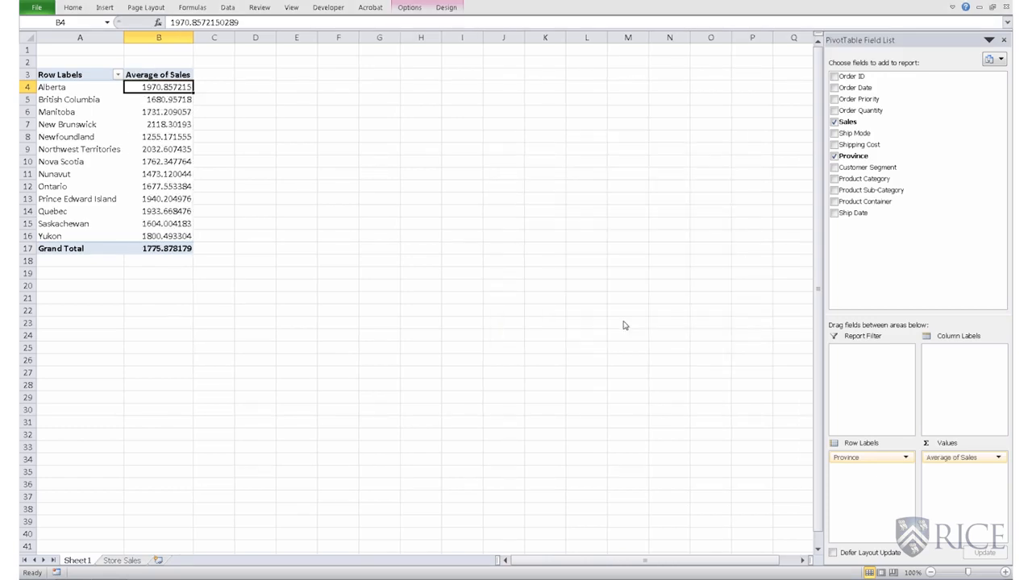
- Change the PivotTable's Sales value field to summarize by Min
{"action": "left_click", "coordinate": [184, 74]}
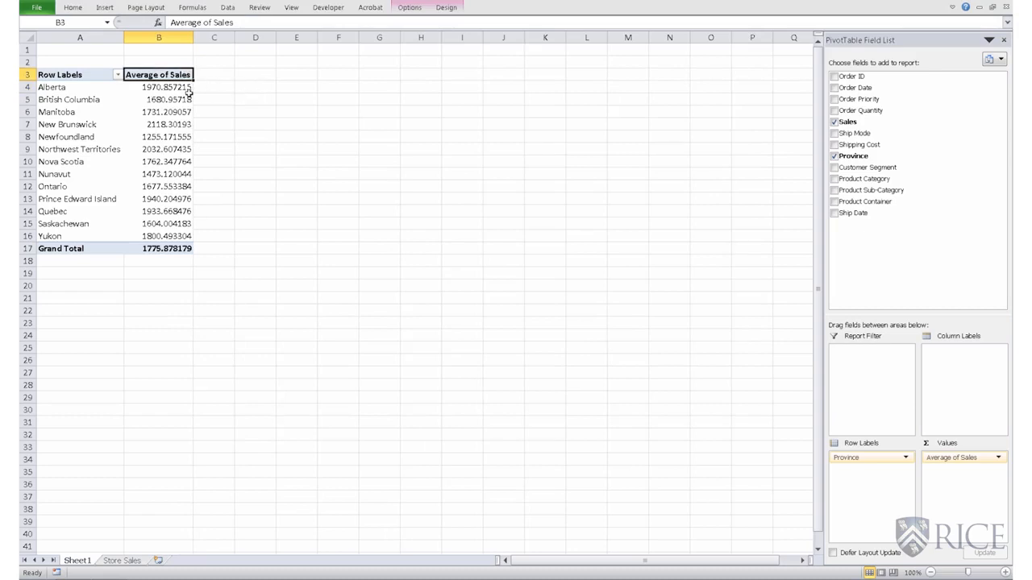
{"action": "mouse_move", "coordinate": [174, 97]}
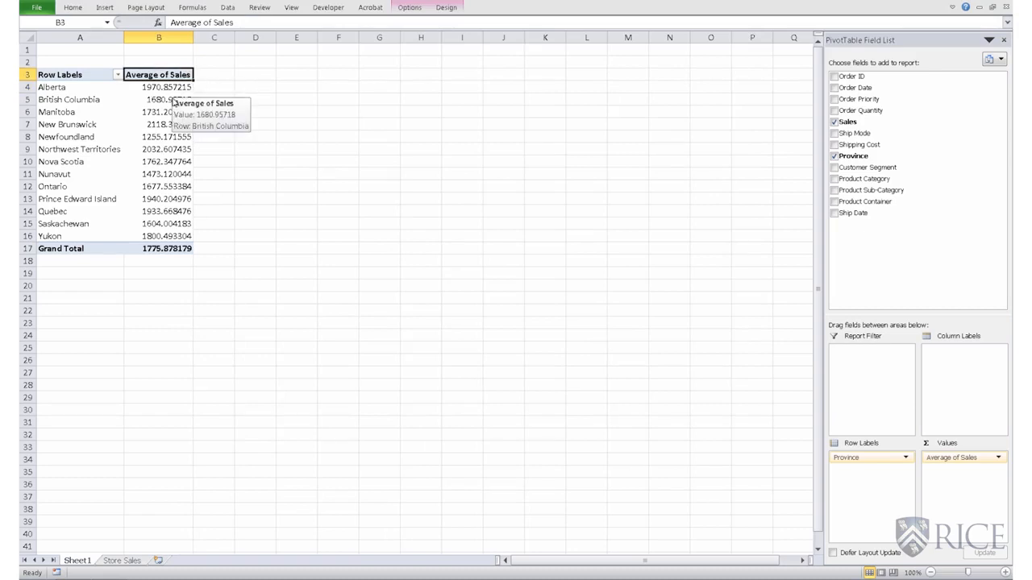
{"action": "right_click", "coordinate": [168, 101]}
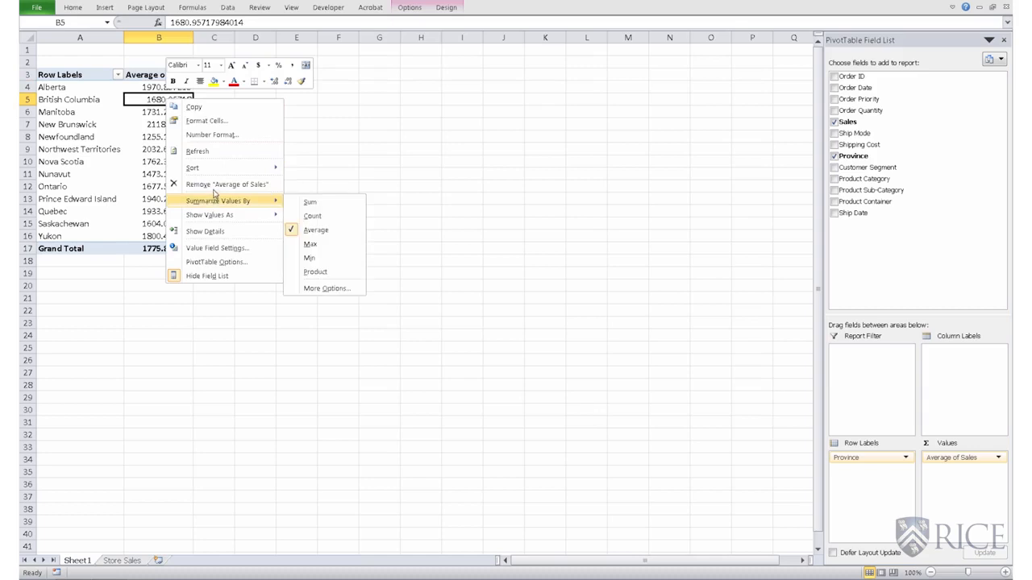
{"action": "left_click", "coordinate": [230, 248]}
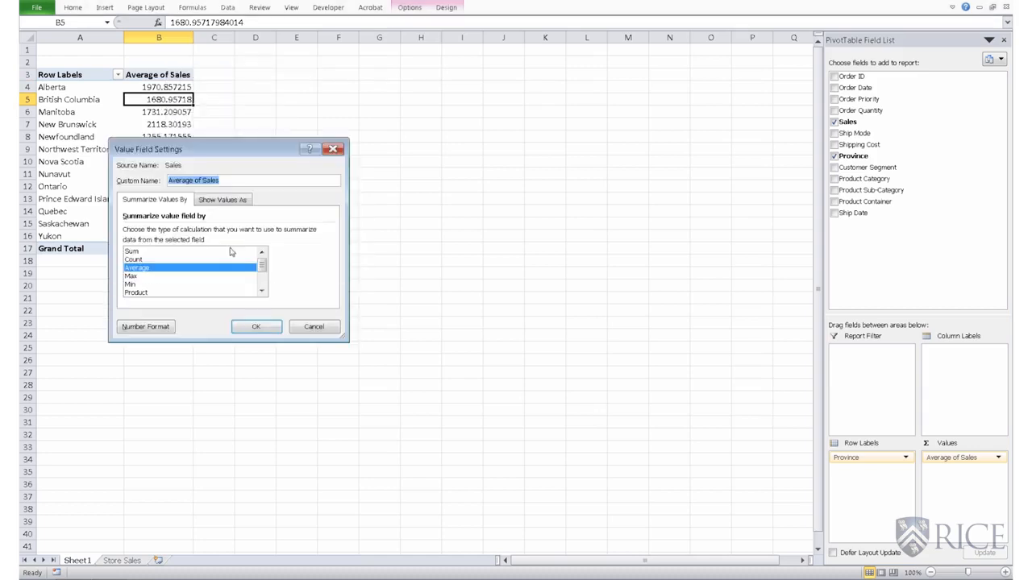
{"action": "left_click_drag", "start_coordinate": [216, 152], "coordinate": [424, 159]}
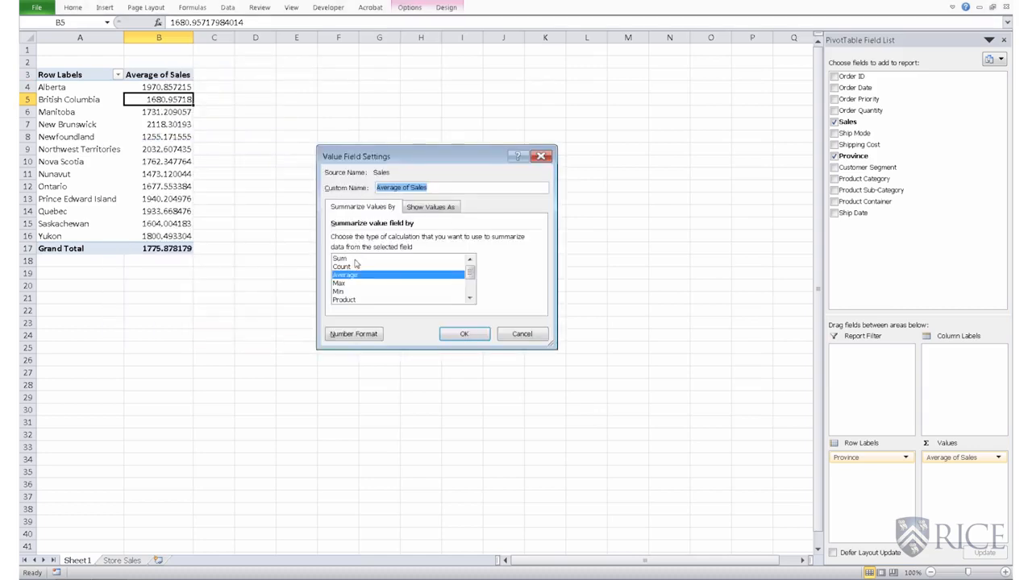
{"action": "left_click", "coordinate": [345, 292]}
{"action": "left_click", "coordinate": [463, 333]}
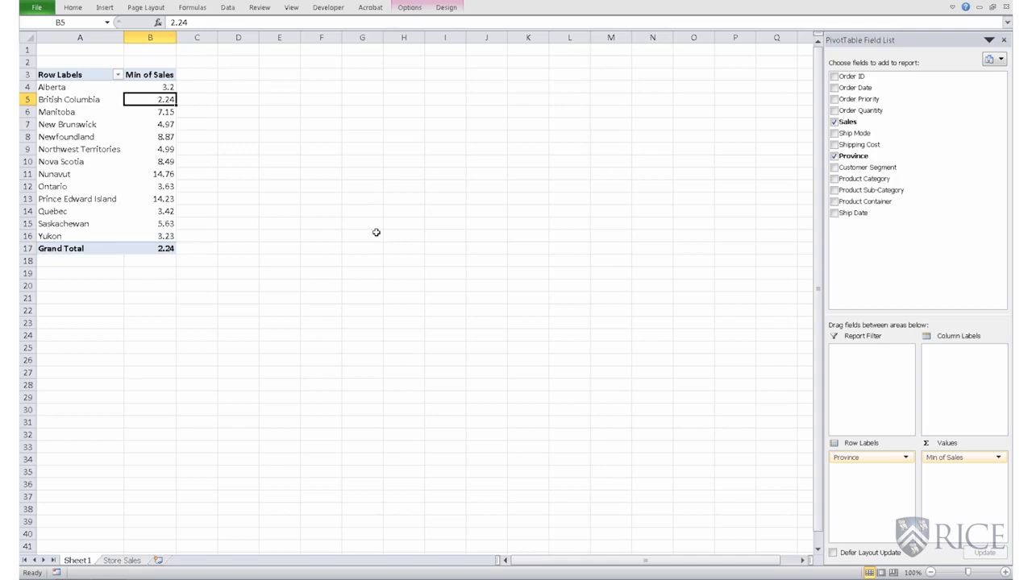
- Set the PivotTable's Sales value field back to summarizing by Sum
{"action": "left_click", "coordinate": [168, 87]}
{"action": "right_click", "coordinate": [168, 86]}
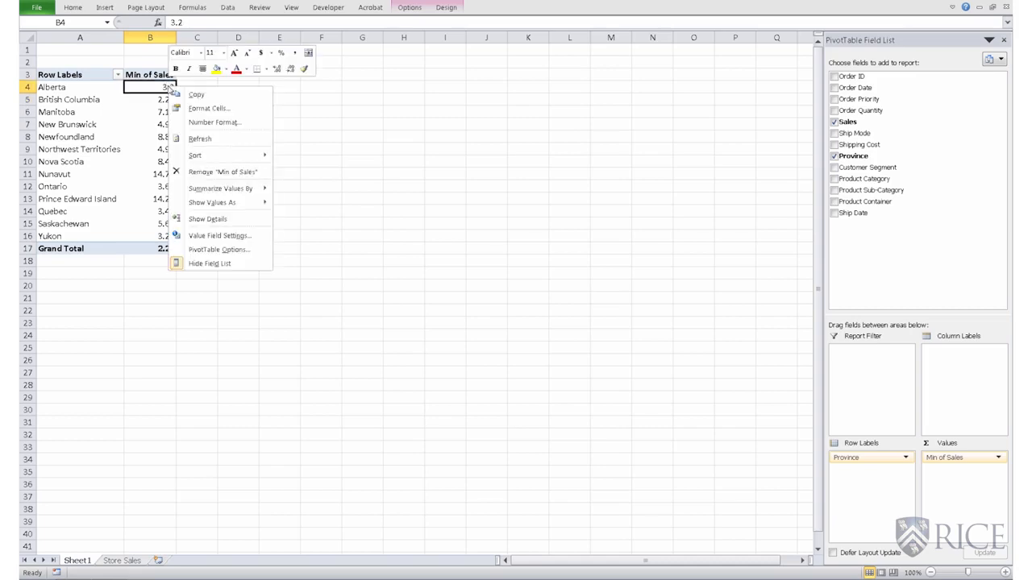
{"action": "left_click", "coordinate": [229, 239]}
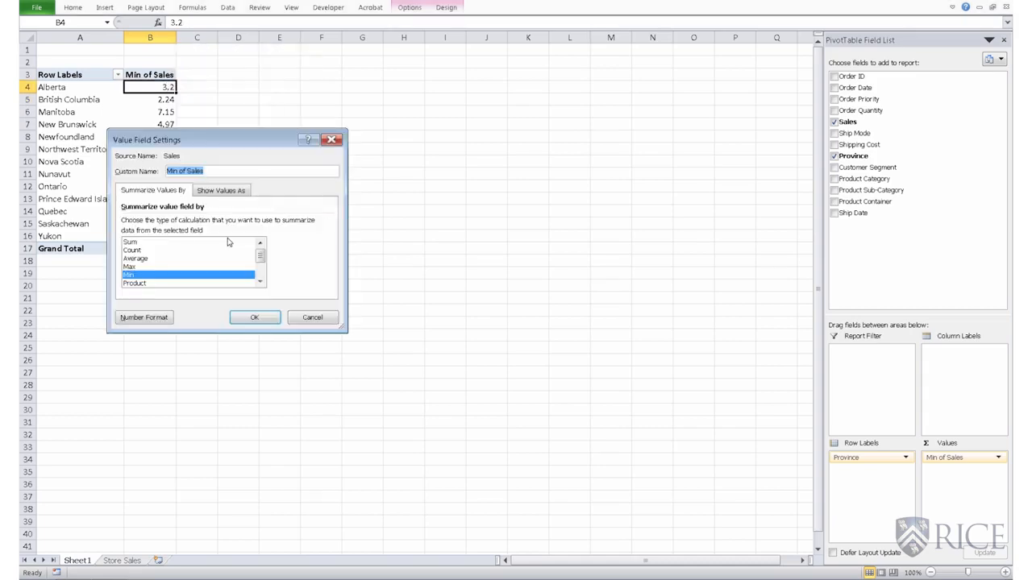
{"action": "left_click", "coordinate": [142, 244]}
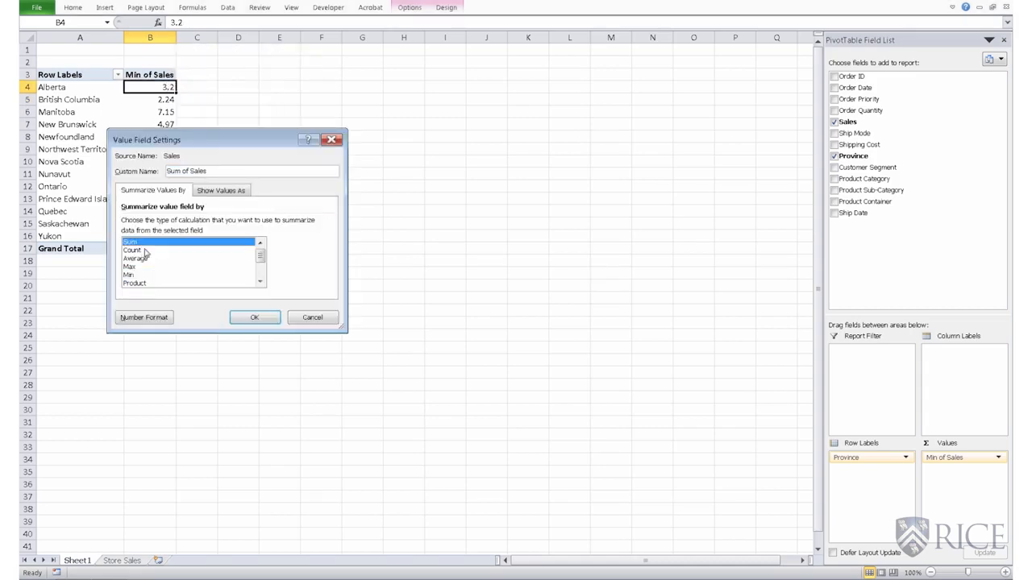
{"action": "left_click", "coordinate": [253, 317]}
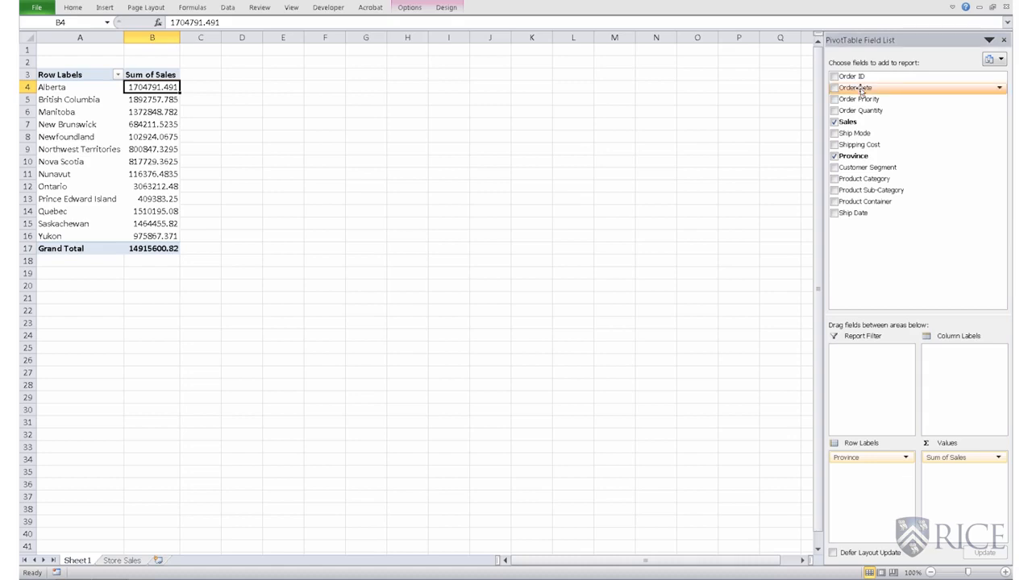
- Add Order Date as the PivotTable's column labels and hide the field list
{"action": "left_click_drag", "start_coordinate": [860, 89], "coordinate": [954, 367]}
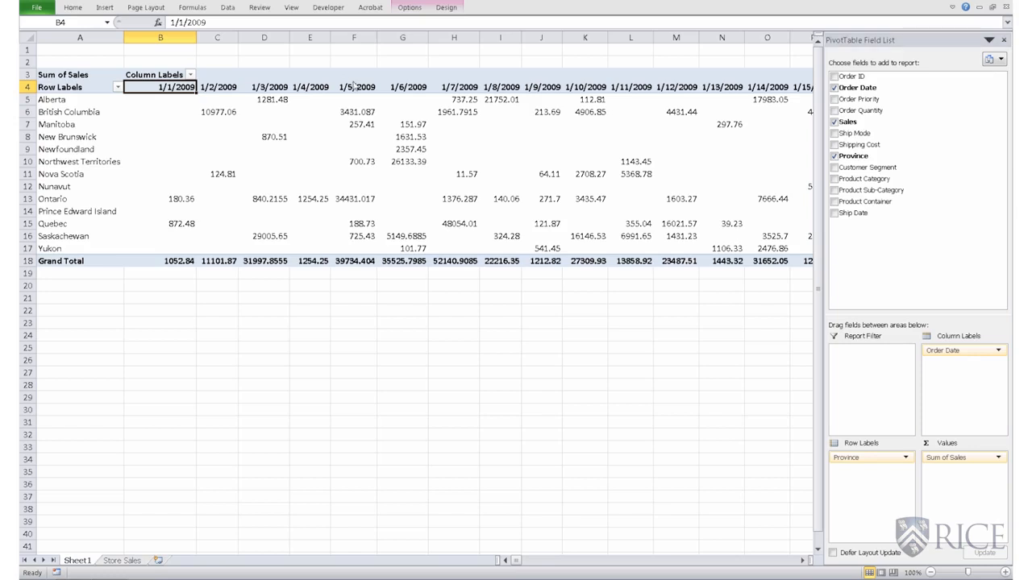
{"action": "right_click", "coordinate": [434, 184]}
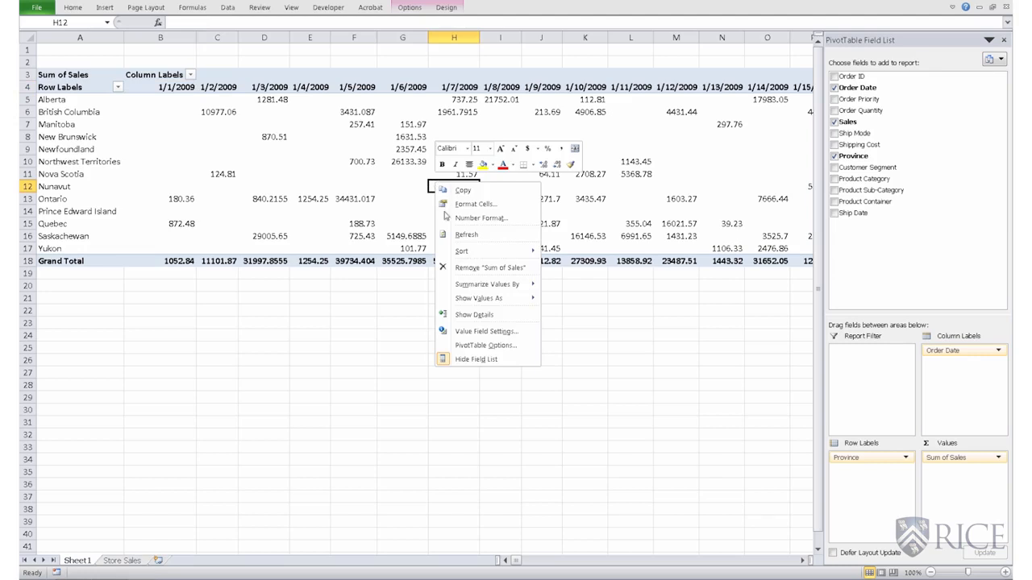
{"action": "left_click", "coordinate": [476, 360]}
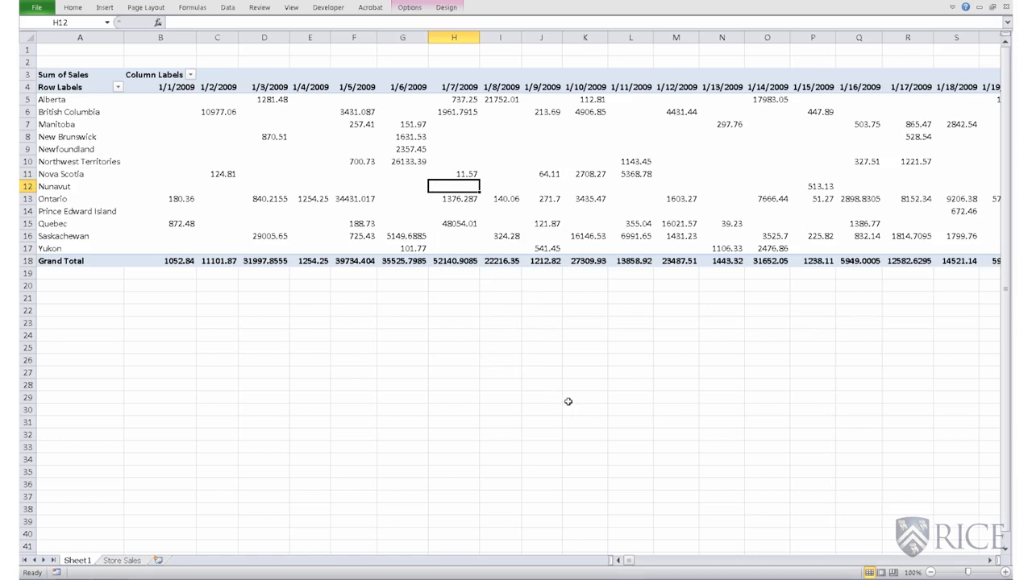
- Group the PivotTable's order date column labels by Years only, leaving Months out of the grouping
{"action": "left_click", "coordinate": [1006, 572]}
{"action": "left_click", "coordinate": [1006, 572]}
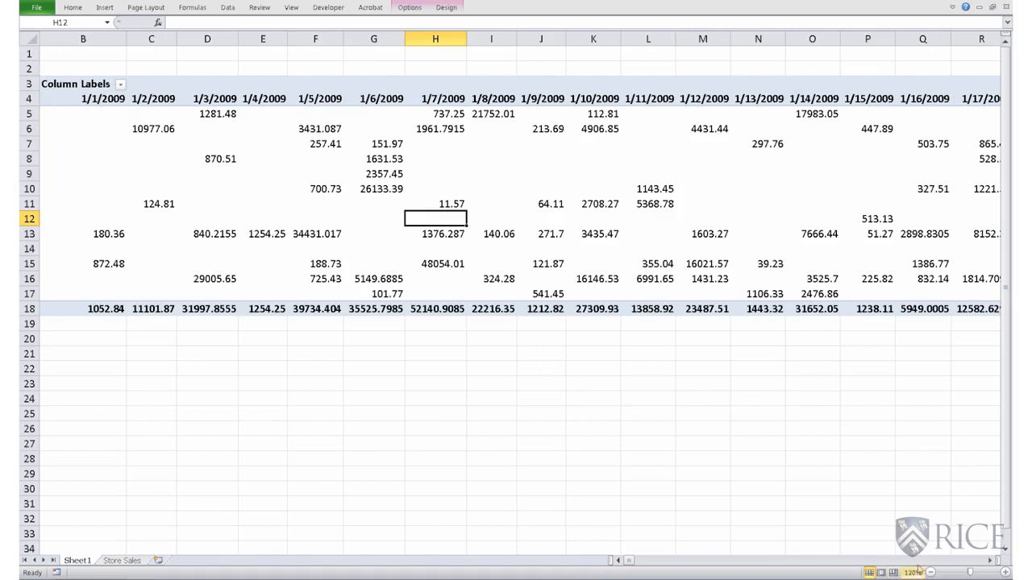
{"action": "left_click", "coordinate": [621, 561]}
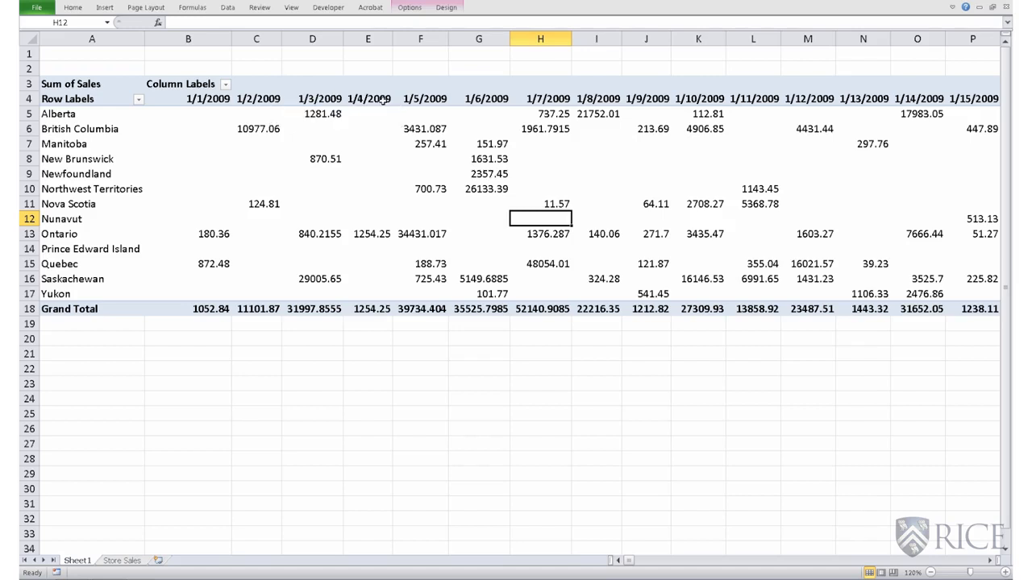
{"action": "right_click", "coordinate": [429, 100]}
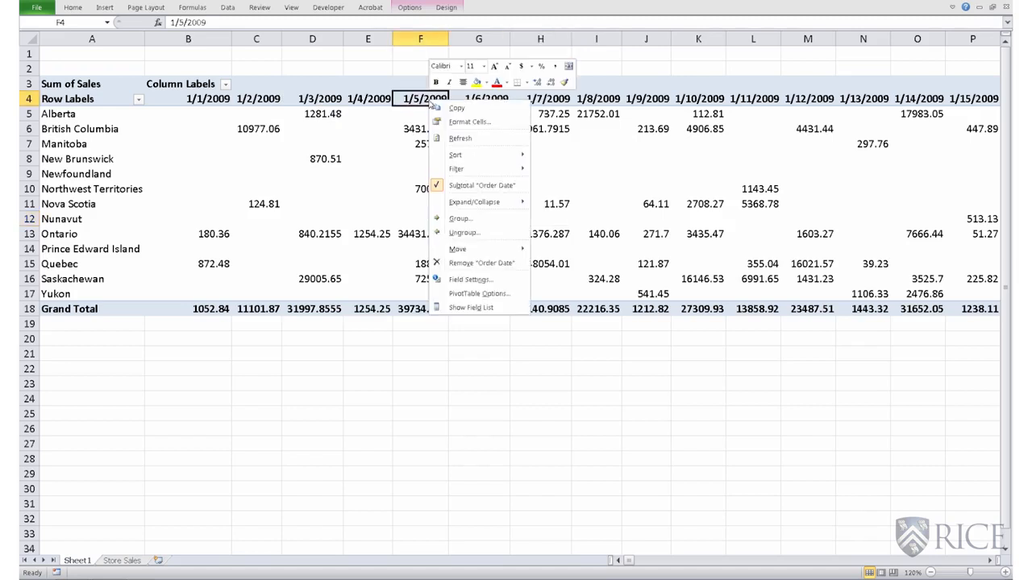
{"action": "left_click", "coordinate": [473, 219]}
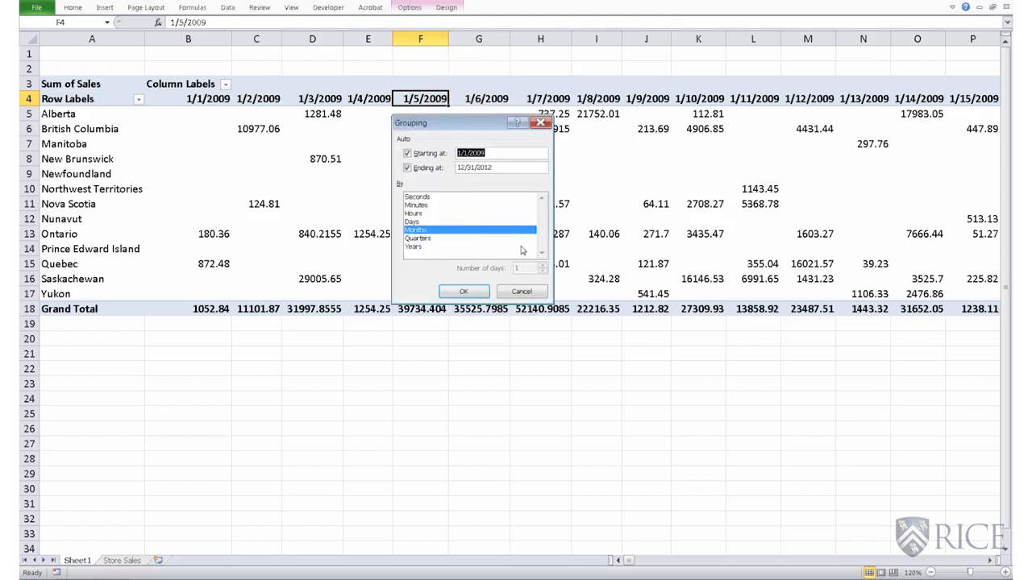
{"action": "left_click", "coordinate": [420, 247]}
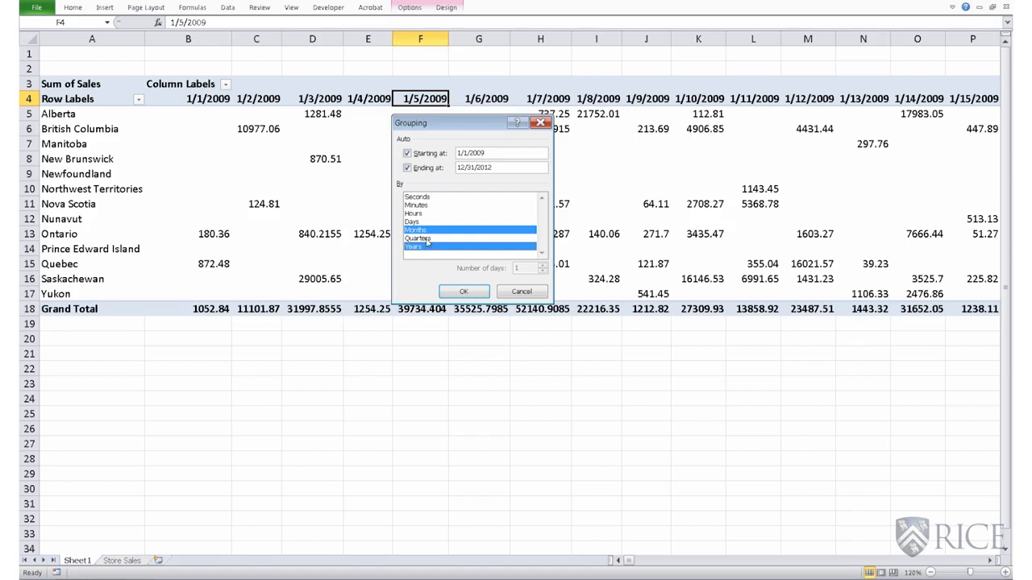
{"action": "left_click", "coordinate": [429, 232]}
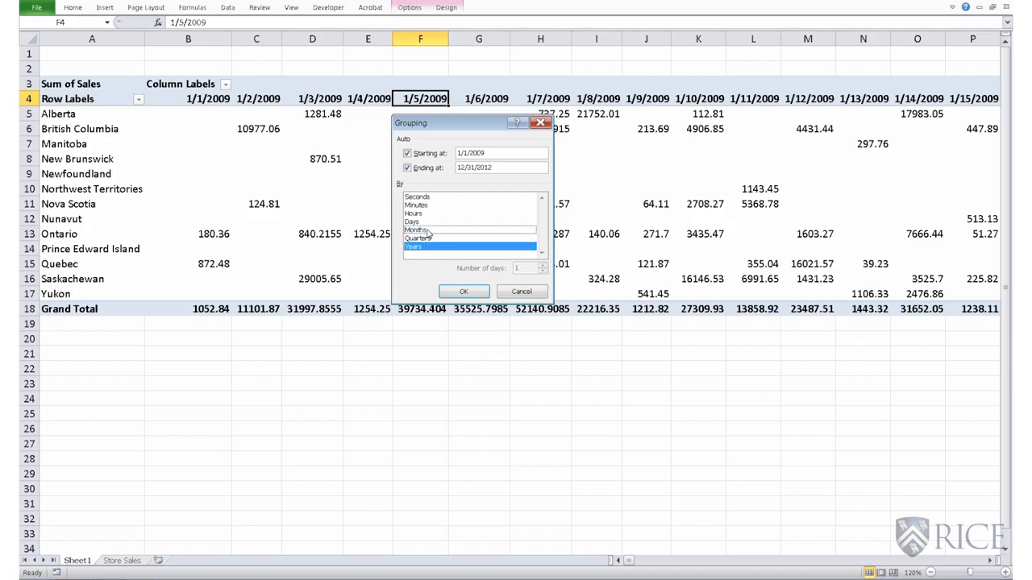
{"action": "left_click", "coordinate": [464, 292]}
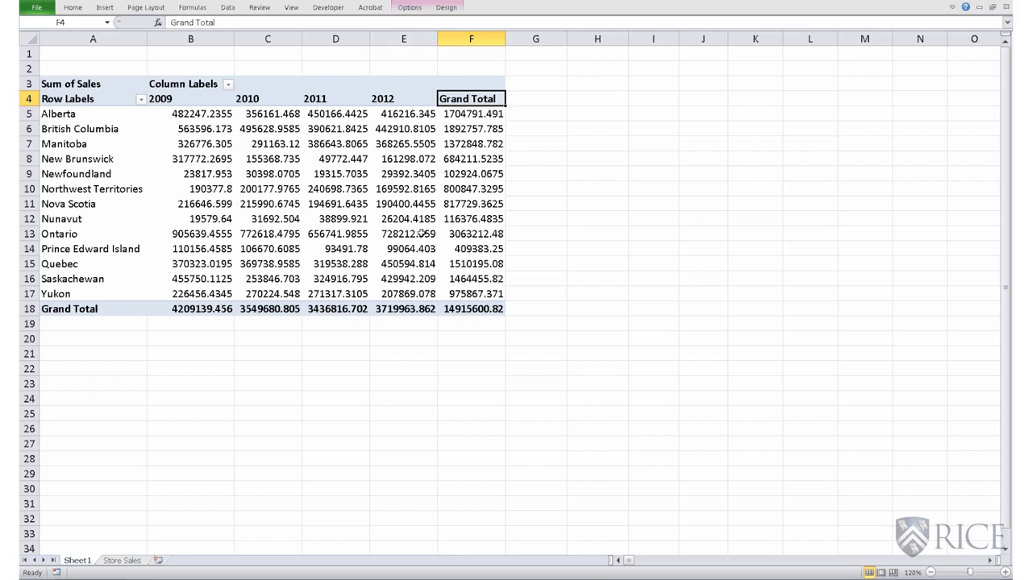
- Show the PivotTable field list again and add Product Category as a row label beneath Province
{"action": "right_click", "coordinate": [421, 234]}
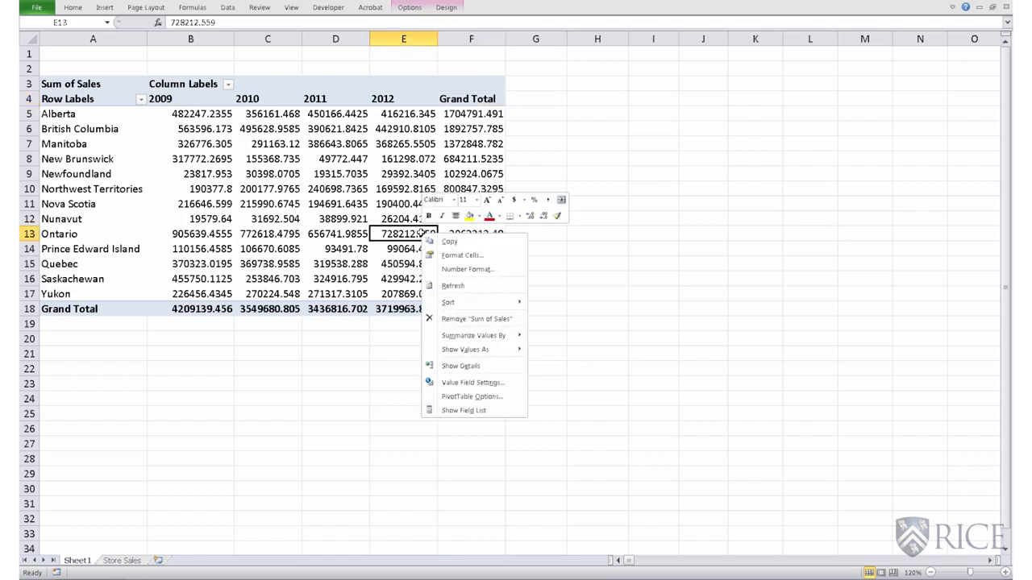
{"action": "left_click", "coordinate": [483, 411]}
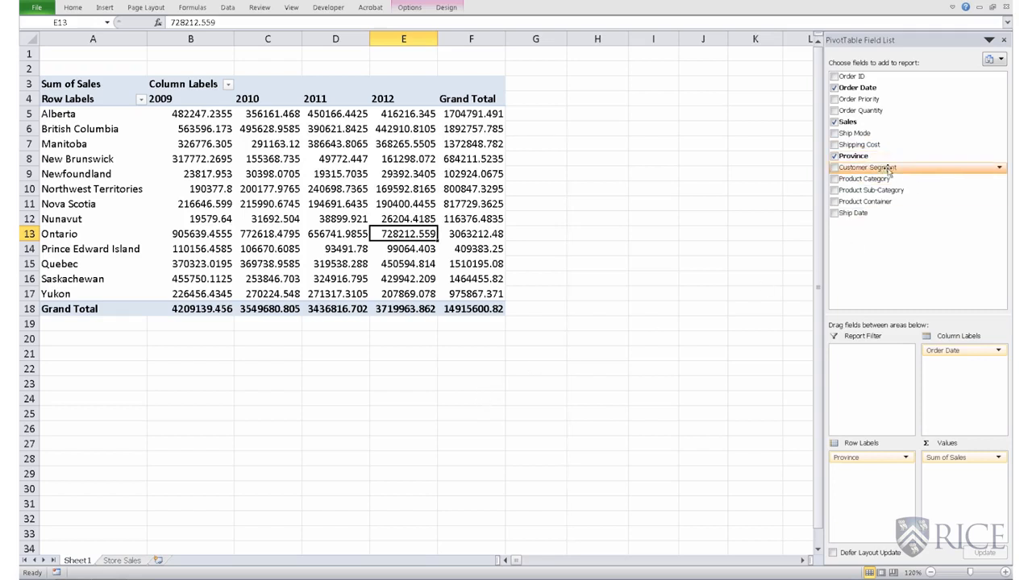
{"action": "left_click_drag", "start_coordinate": [885, 179], "coordinate": [866, 482]}
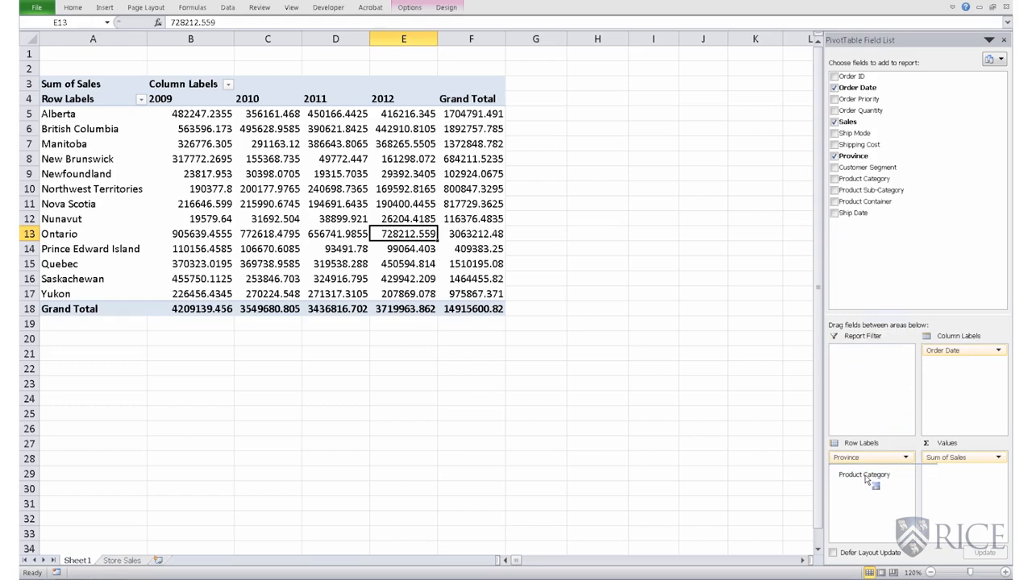
{"action": "left_click_drag", "start_coordinate": [866, 479], "coordinate": [865, 479]}
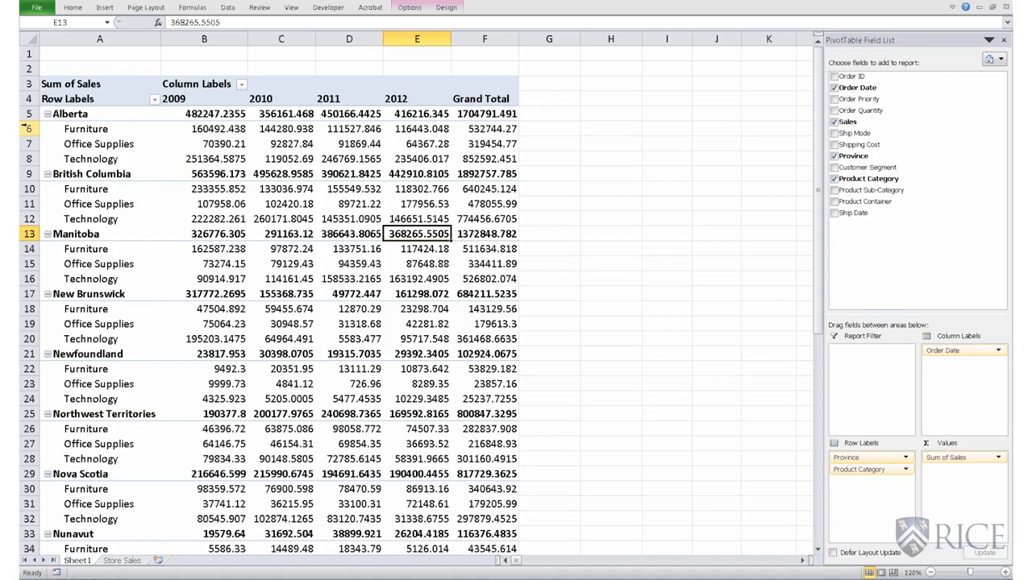
{"action": "left_click", "coordinate": [473, 176]}
{"action": "left_click", "coordinate": [479, 234]}
{"action": "left_click", "coordinate": [479, 293]}
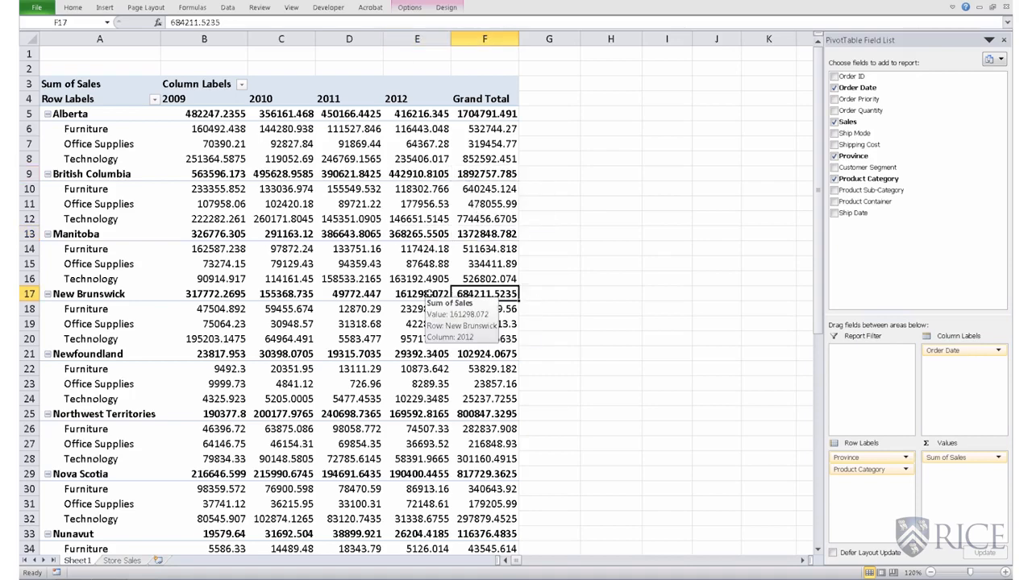
{"action": "left_click", "coordinate": [428, 295]}
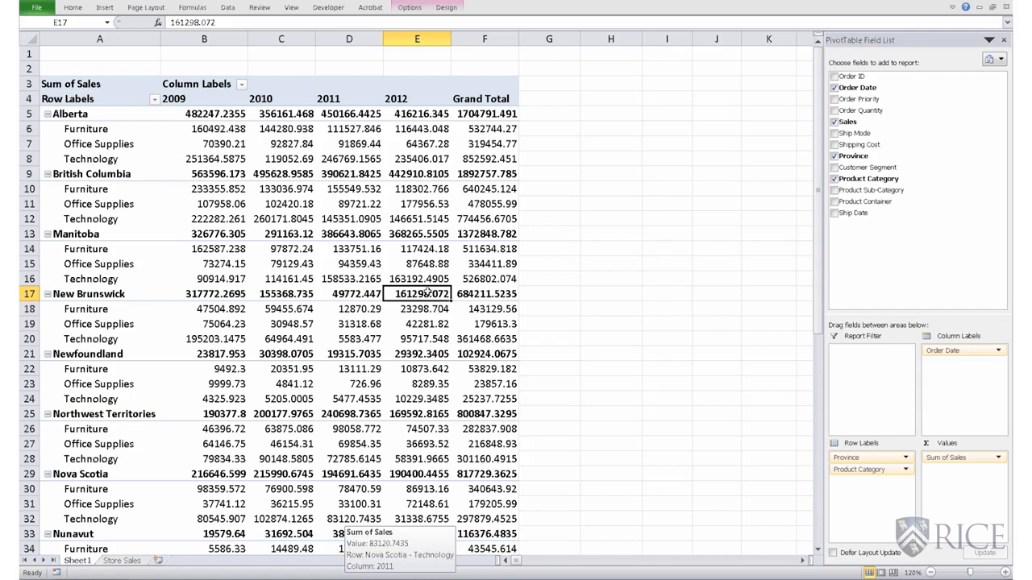
- Filter the PivotTable's column labels to include only the years 2010 and 2011
{"action": "left_click", "coordinate": [242, 84]}
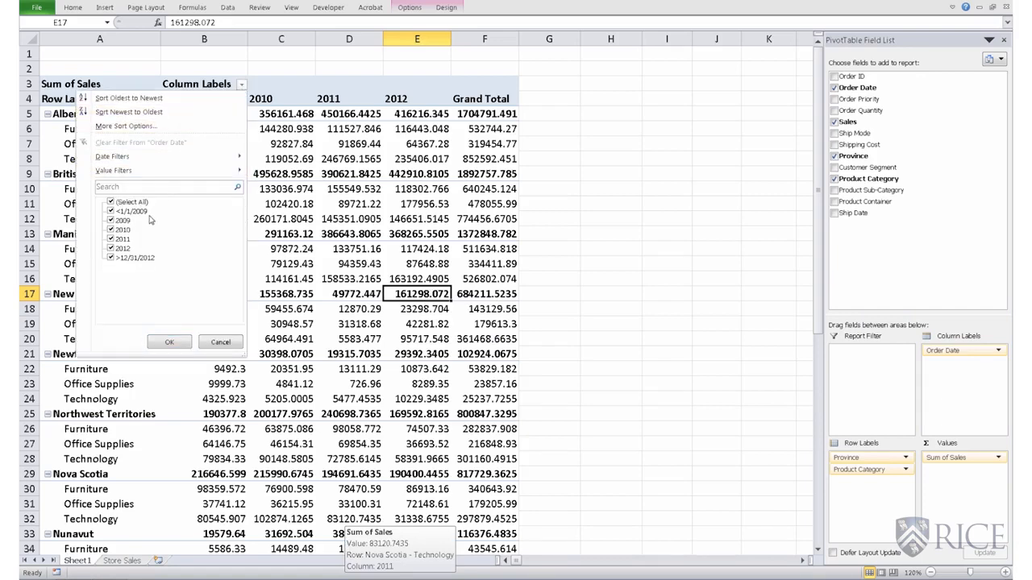
{"action": "left_click", "coordinate": [111, 203]}
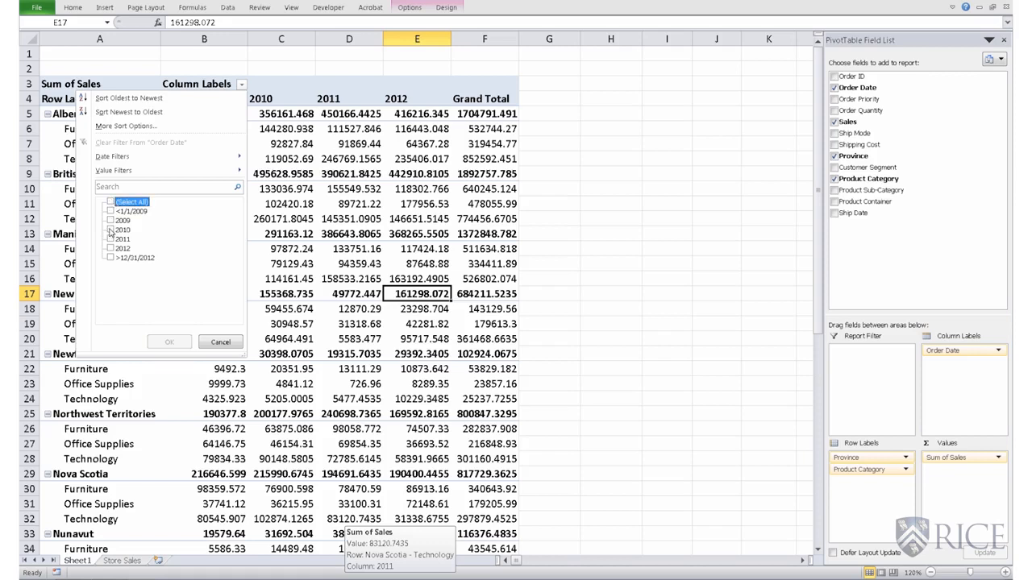
{"action": "left_click", "coordinate": [110, 230]}
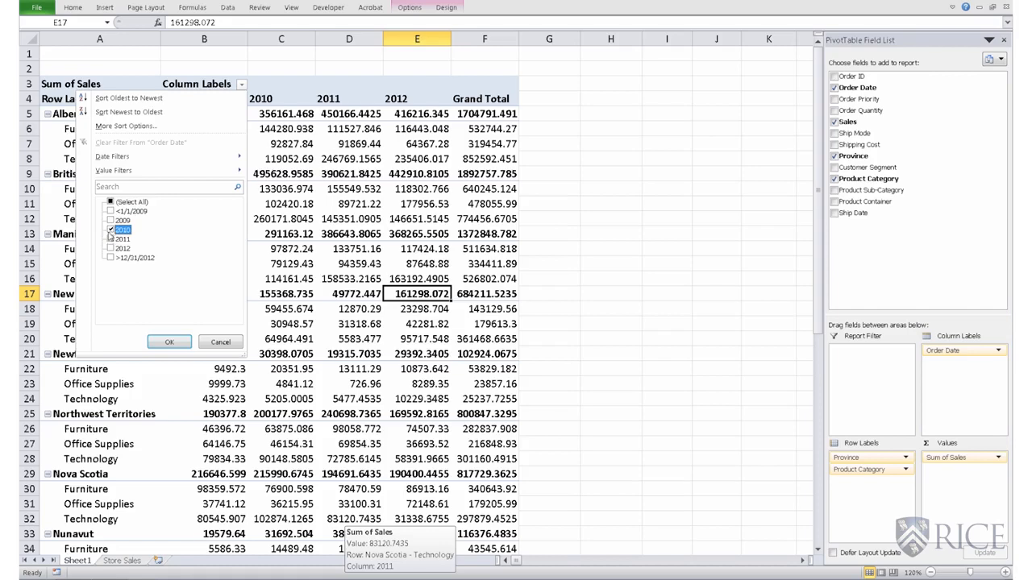
{"action": "left_click", "coordinate": [111, 239]}
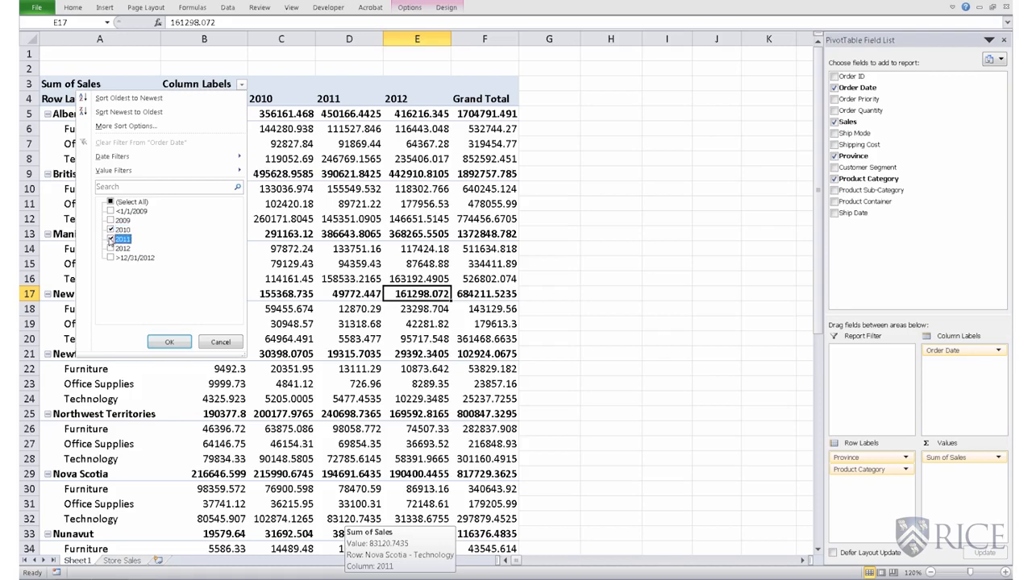
{"action": "left_click", "coordinate": [170, 343]}
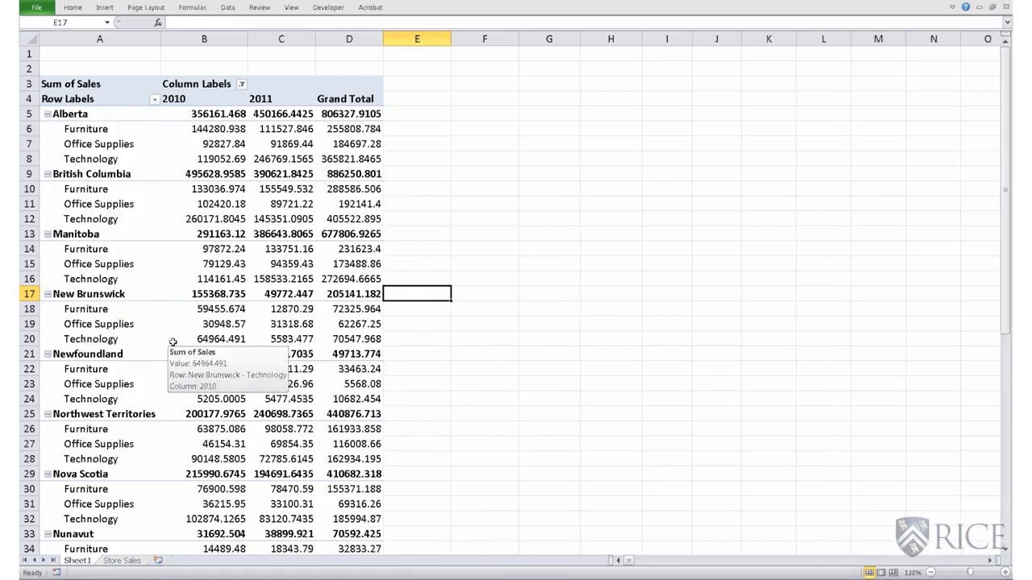